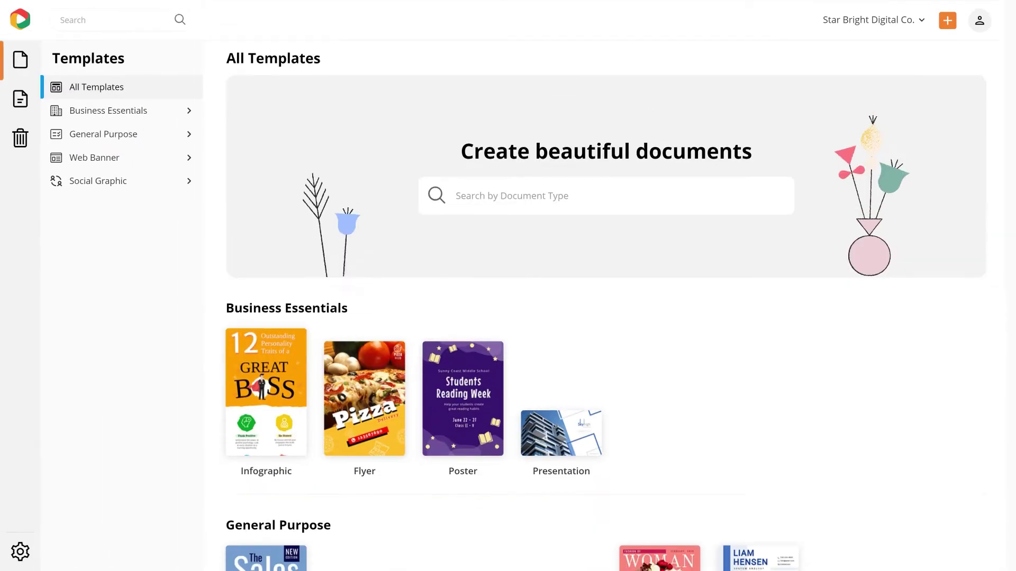
Scroll down through the All Templates library sections and back up
scroll(603, 317, "down", 2)
scroll(603, 317, "down", 5)
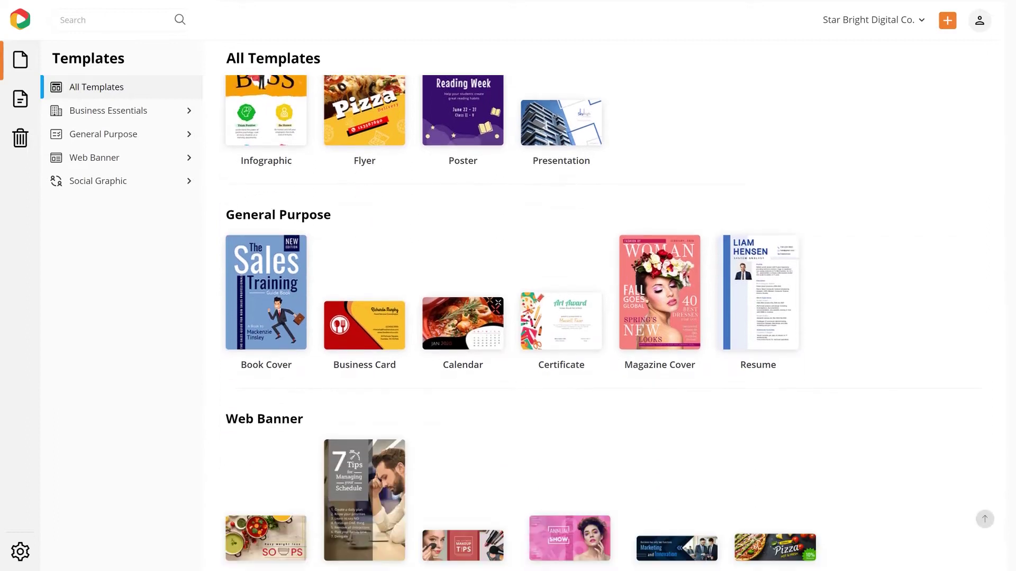
scroll(603, 318, "up", 5)
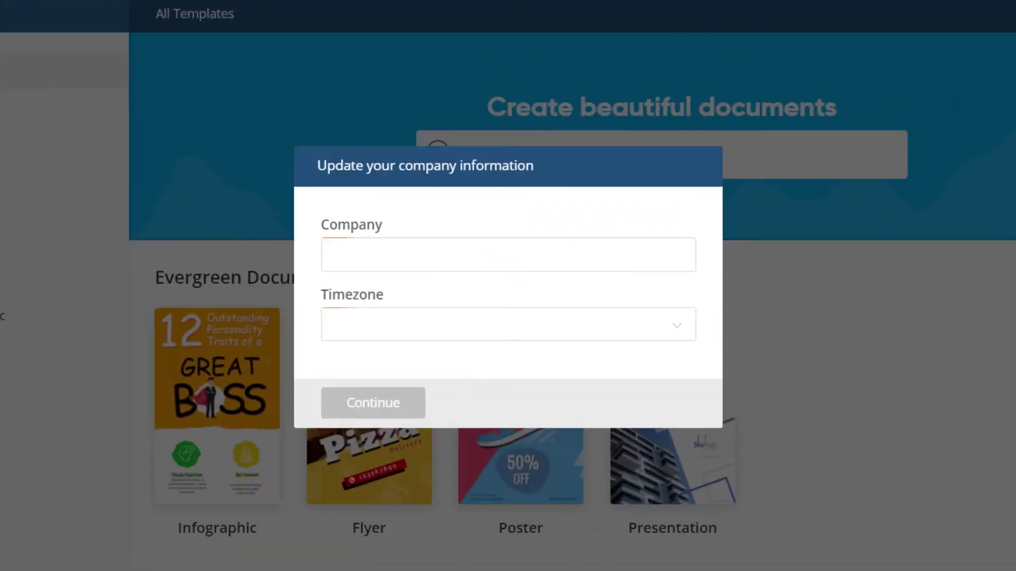
Enter company name 'Star Bright Digital Co.', choose the GMT-06:00 Easter Island time zone, and continue
type("Star Bright Dig")
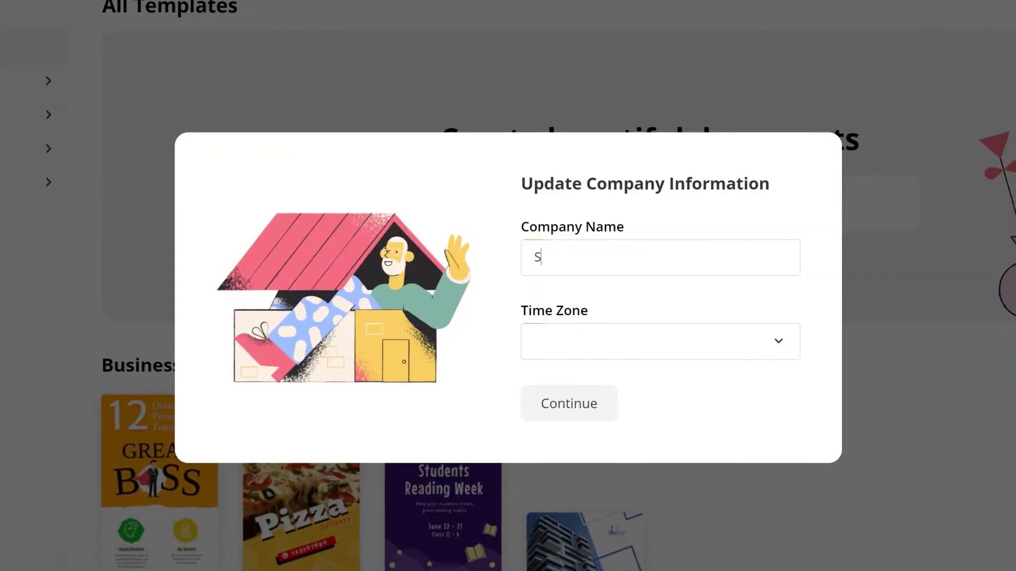
type("ital Co.")
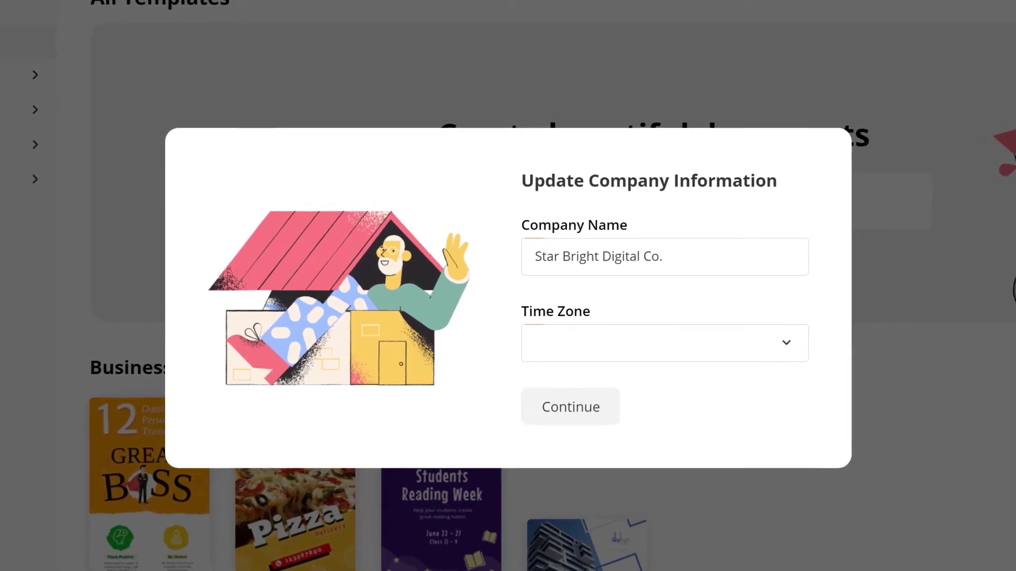
key("Tab")
key("Return")
key("Return")
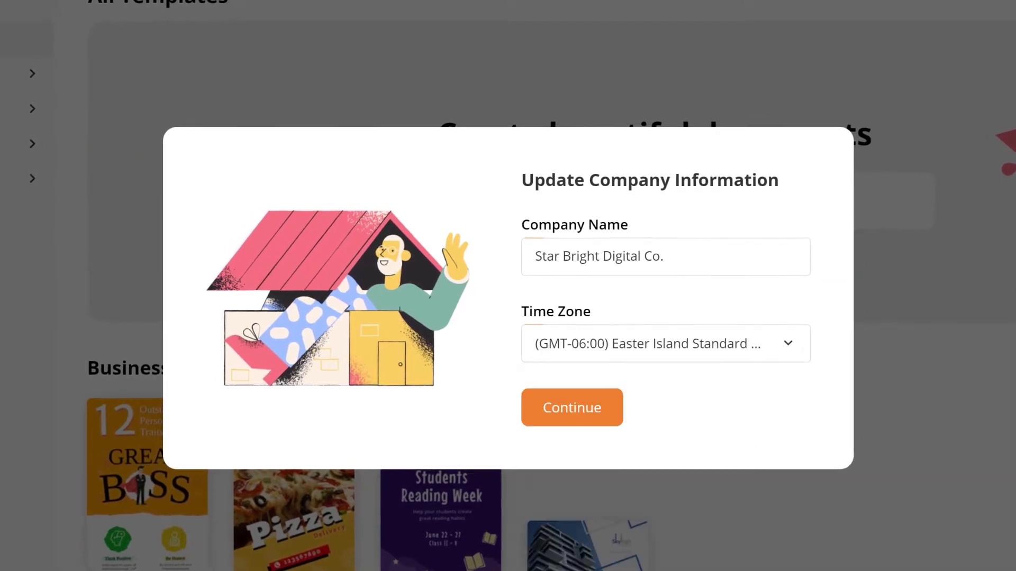
key("Return")
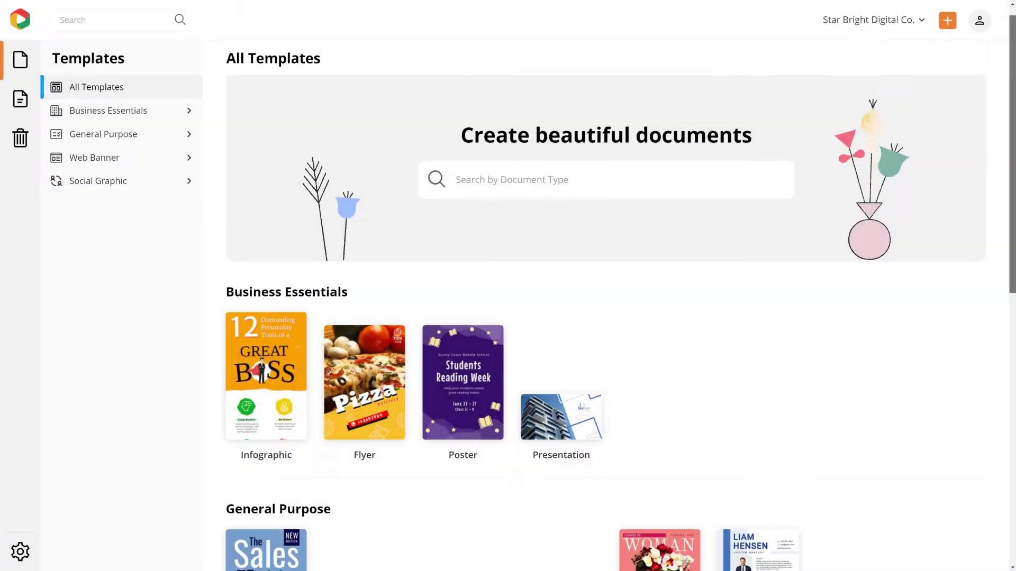
scroll(603, 323, "down", 5)
scroll(604, 323, "up", 4)
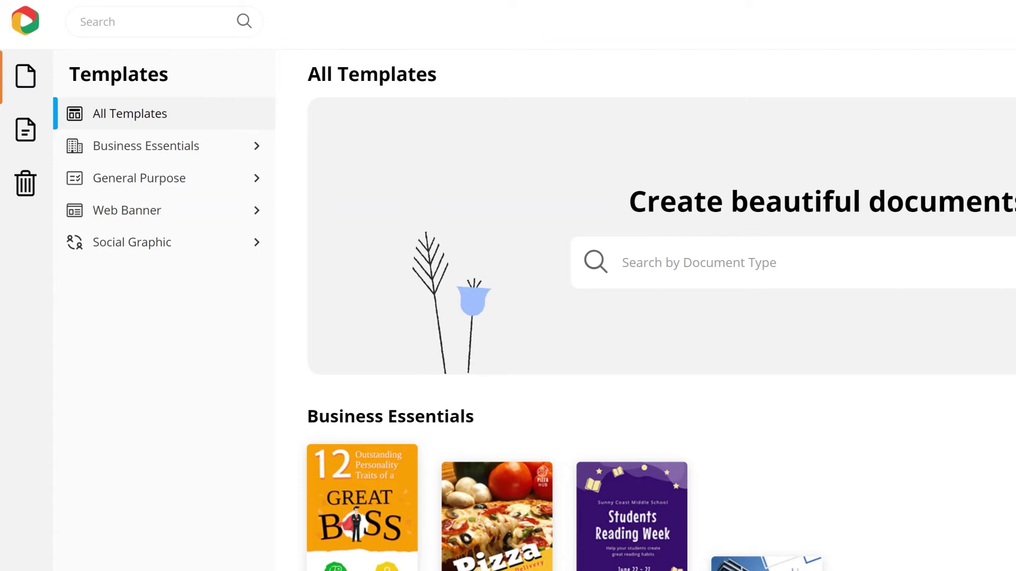
Expand Business Essentials, show the Flyer templates, and scroll the grid down and back up
left_click(207, 147)
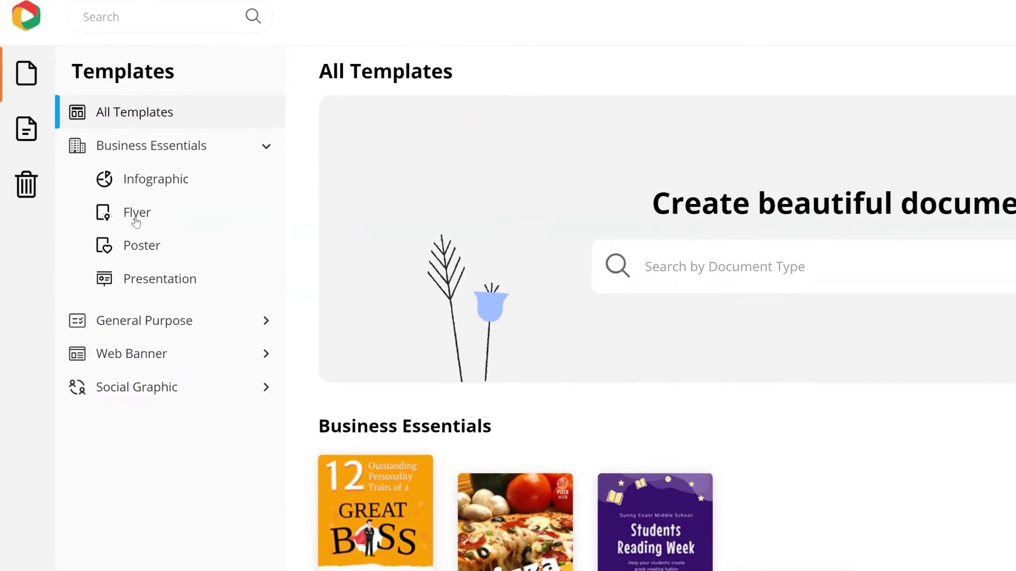
left_click(131, 217)
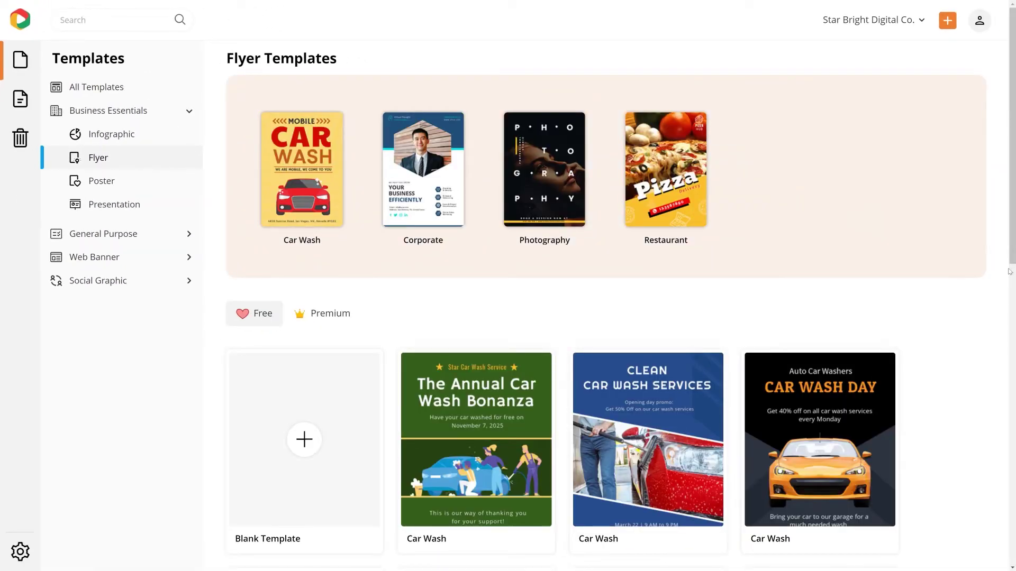
scroll(1009, 272, "down", 6)
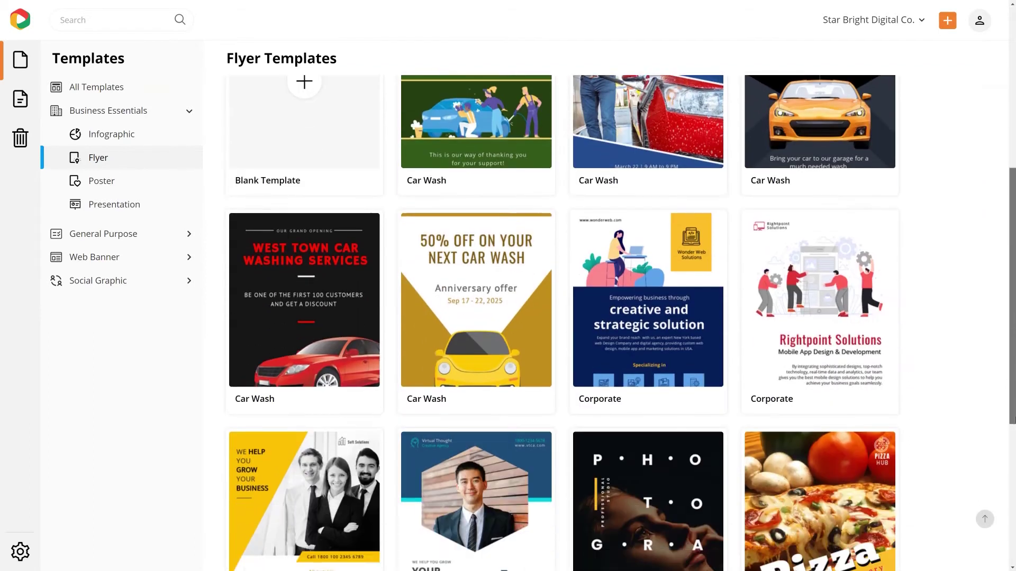
scroll(622, 323, "down", 3)
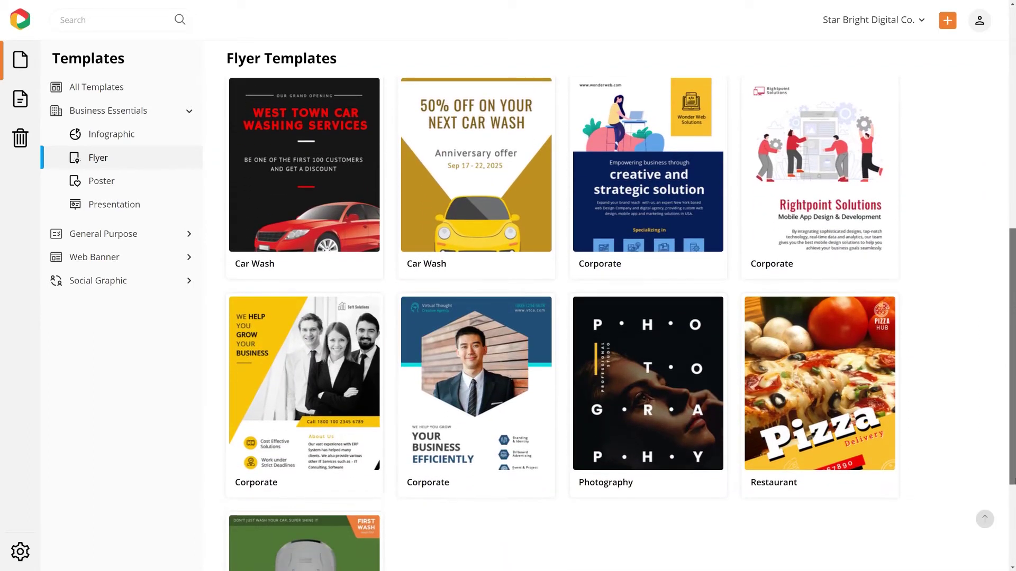
scroll(622, 323, "up", 1)
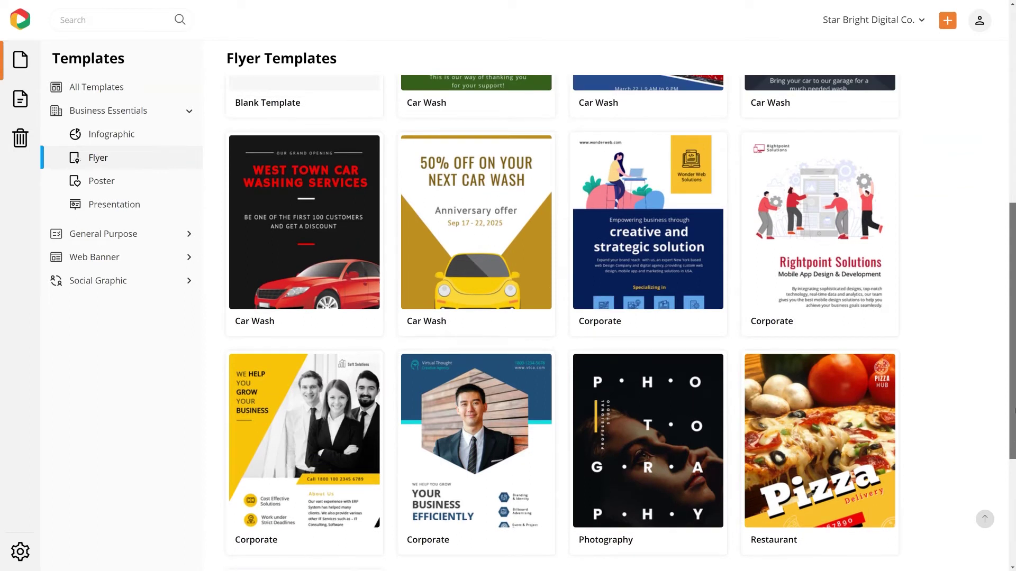
scroll(1003, 282, "up", 7)
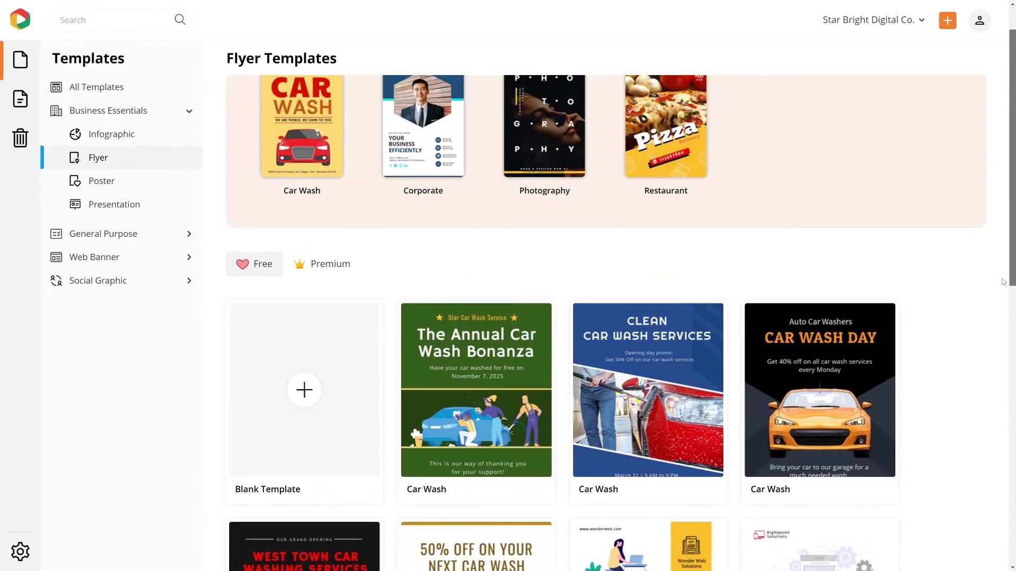
scroll(1004, 282, "up", 2)
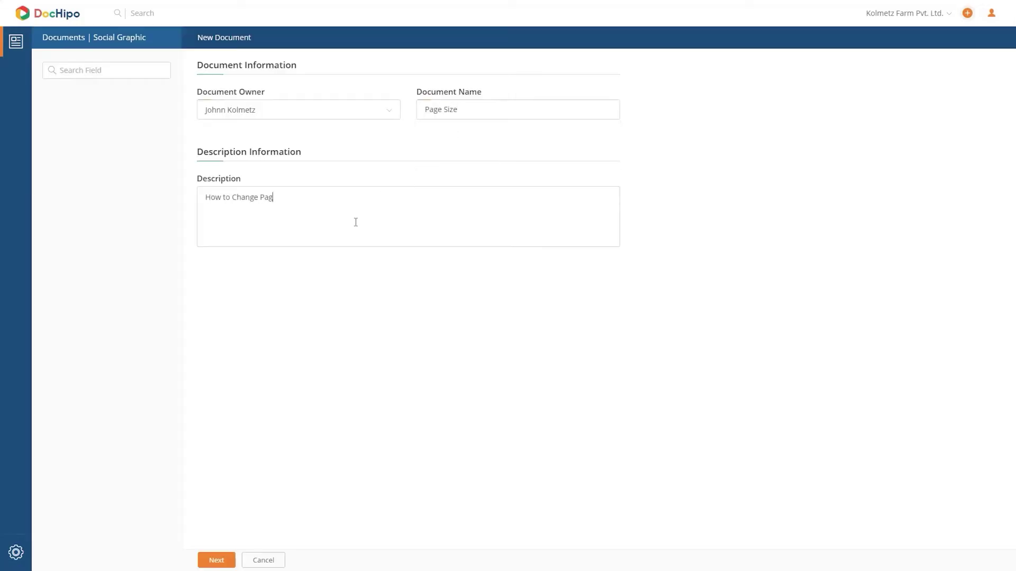
Finish the description 'How to Change Page Size in DocHipo', then try Instagram Post and Pinterest Graphic sizes
type("e Size in DocHipo")
left_click(217, 559)
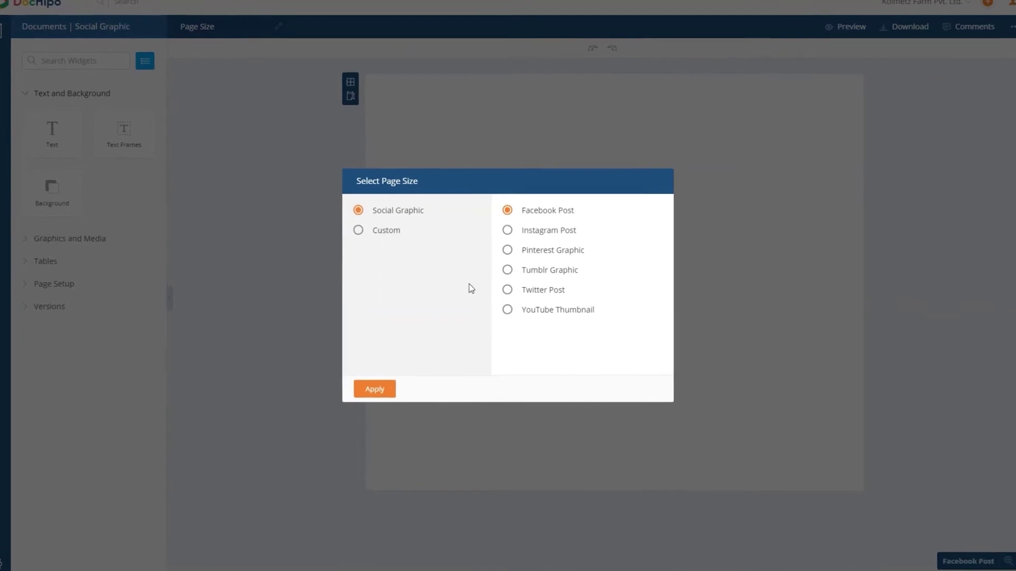
left_click(507, 230)
left_click(506, 249)
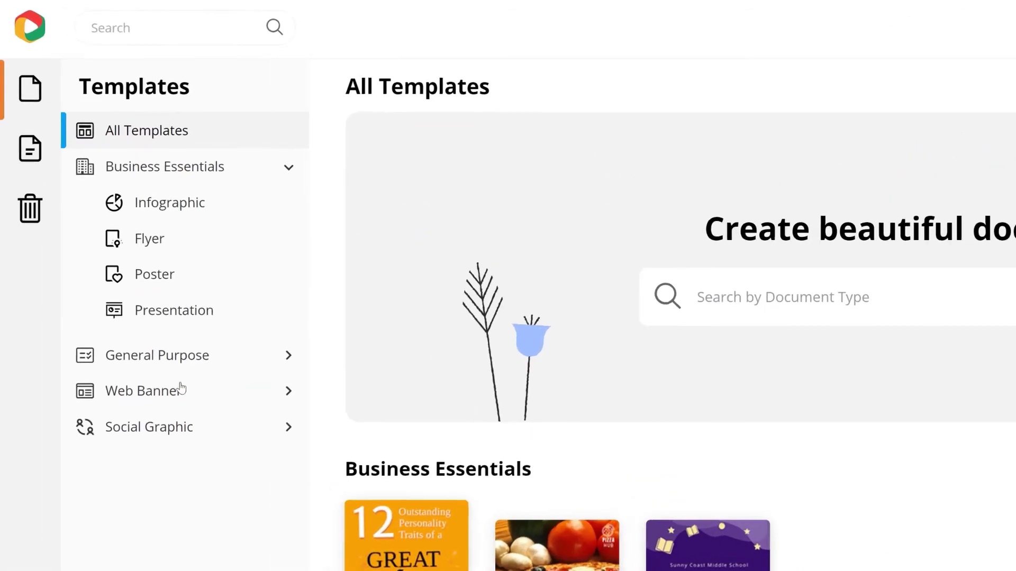
Expand Web Banner and Social Graphic, then browse the Facebook Post templates
left_click(115, 257)
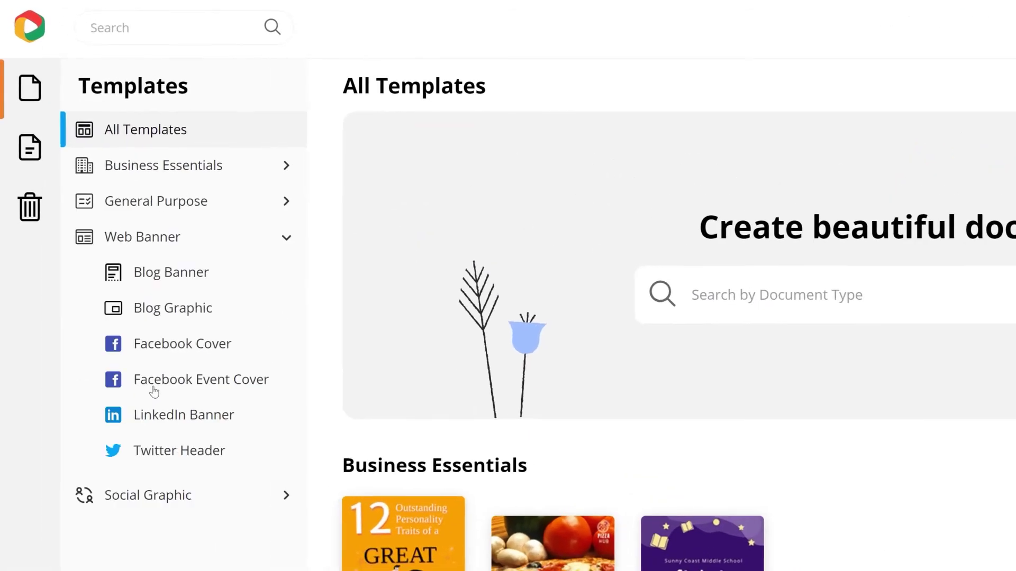
left_click(155, 487)
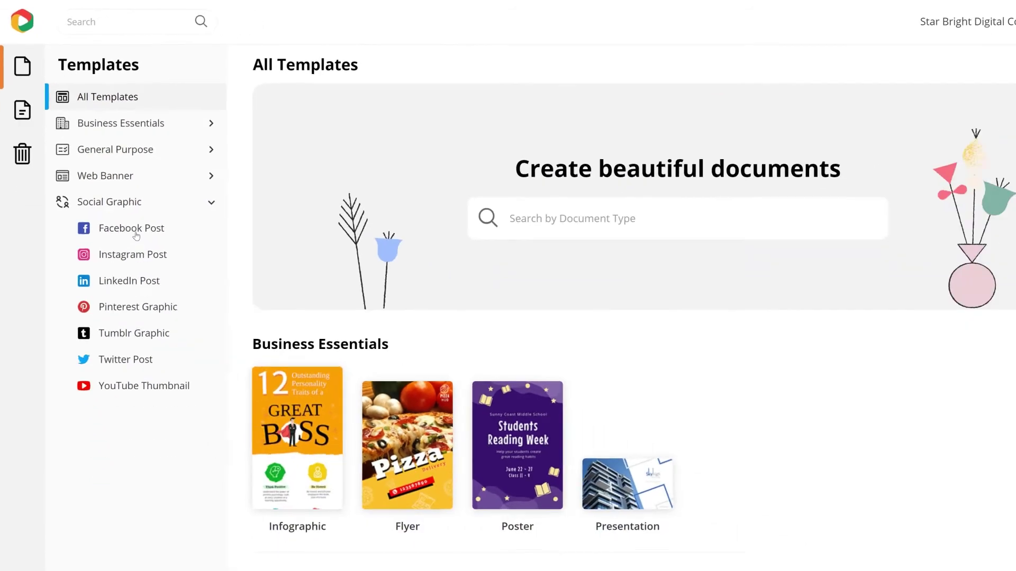
left_click(169, 288)
scroll(211, 359, "down", 1)
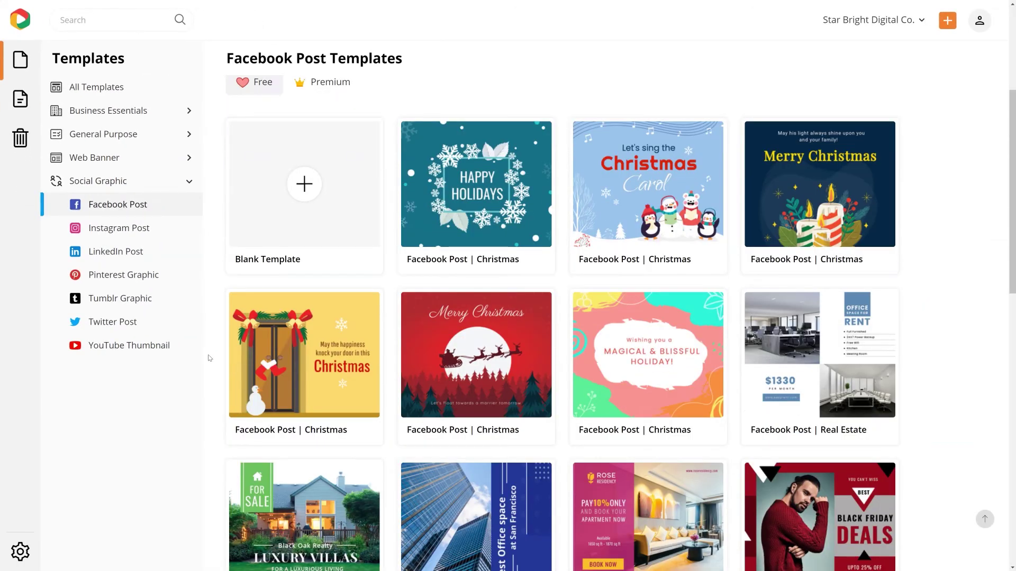
Create a blank Facebook post document named 'Birthday'
left_click(304, 184)
left_click(552, 142)
type("Birthday")
key("Return")
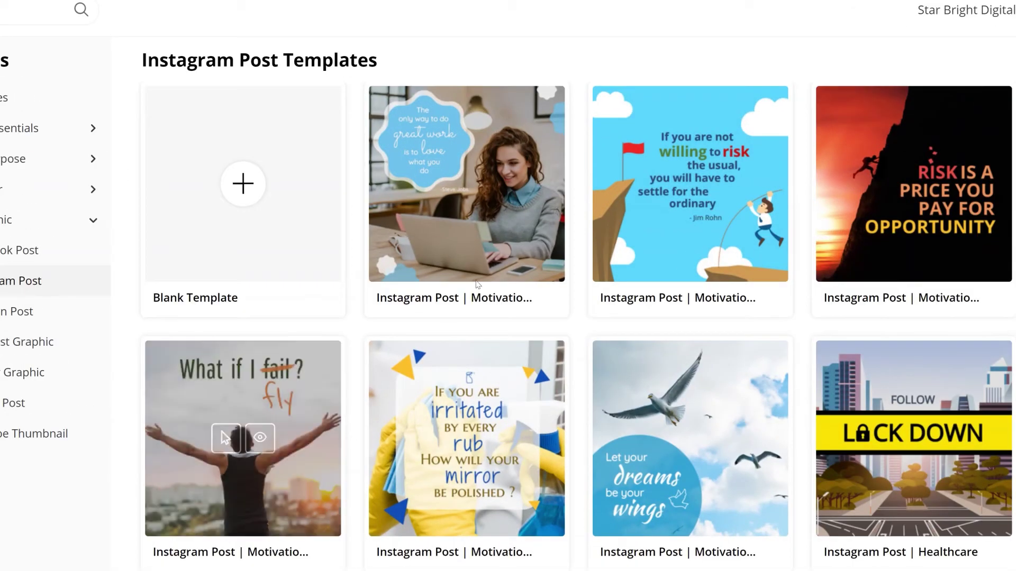
Create a 1080x1080 Instagram post from the 'great work' quote template and expand Graphics and Media widgets
left_click(447, 183)
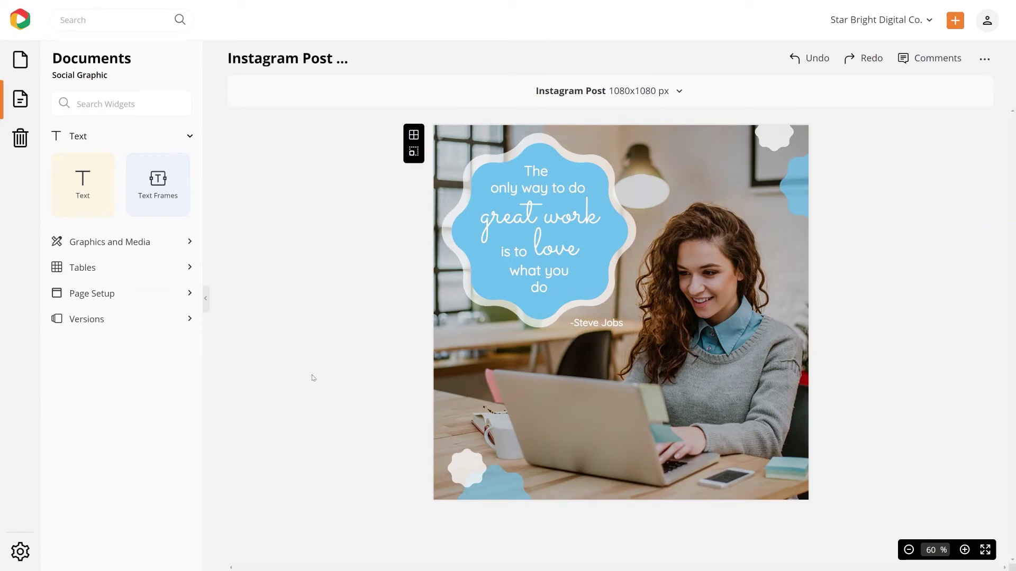
left_click(112, 247)
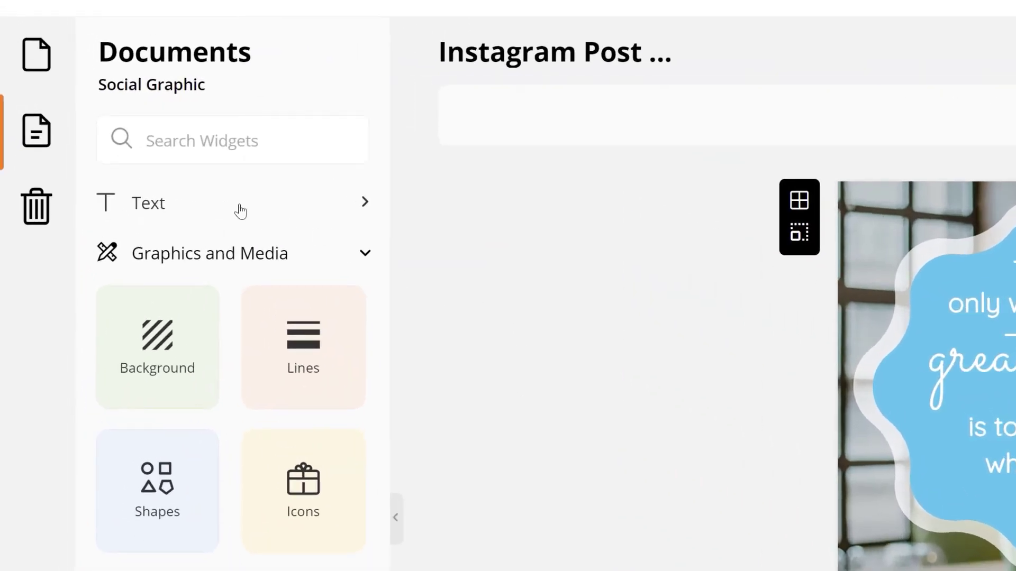
Expand Text widgets, view heading and body choices, select the quote lines, and show more formatting options
left_click(159, 208)
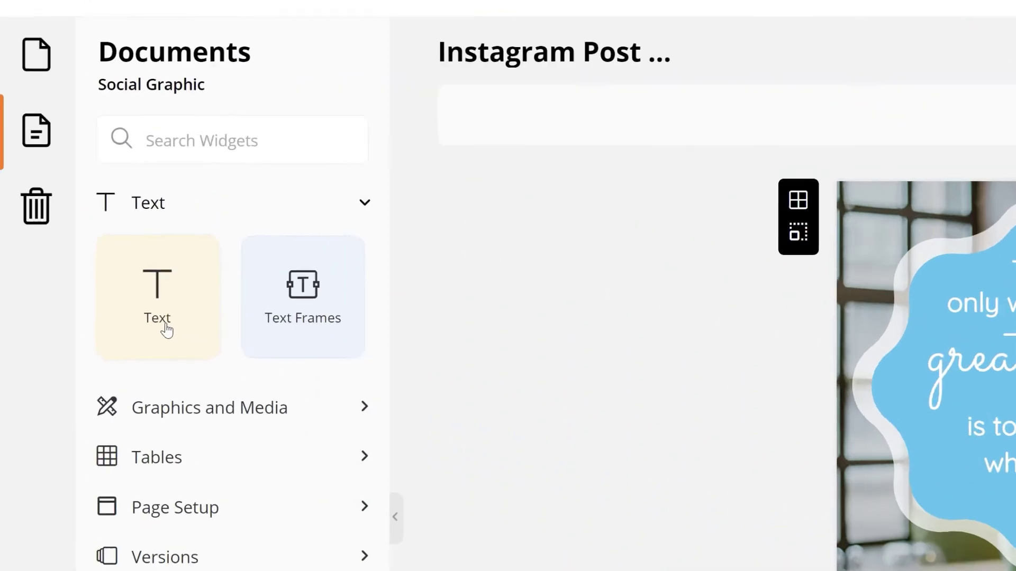
left_click(86, 201)
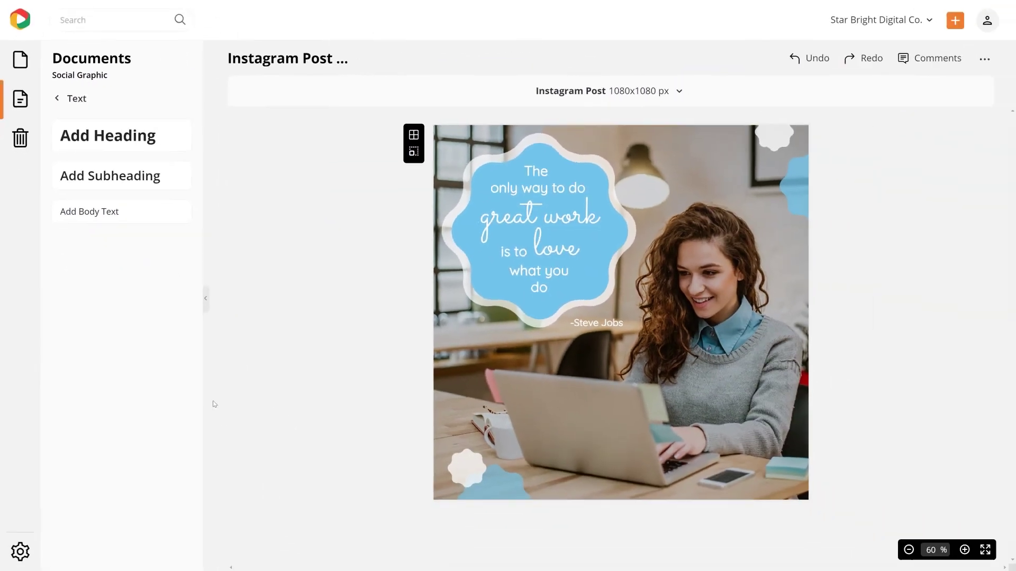
left_click(799, 222)
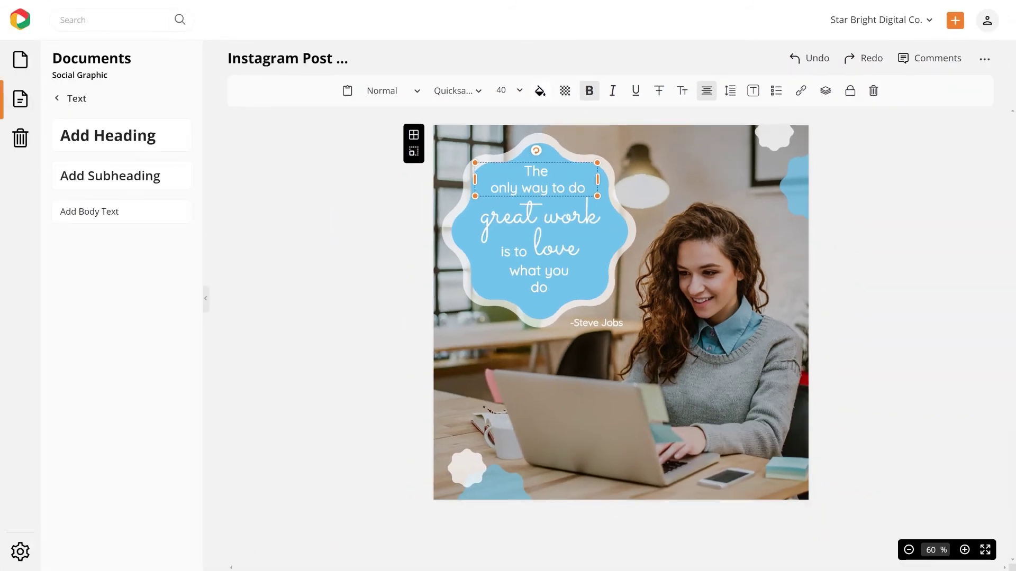
left_click(381, 342)
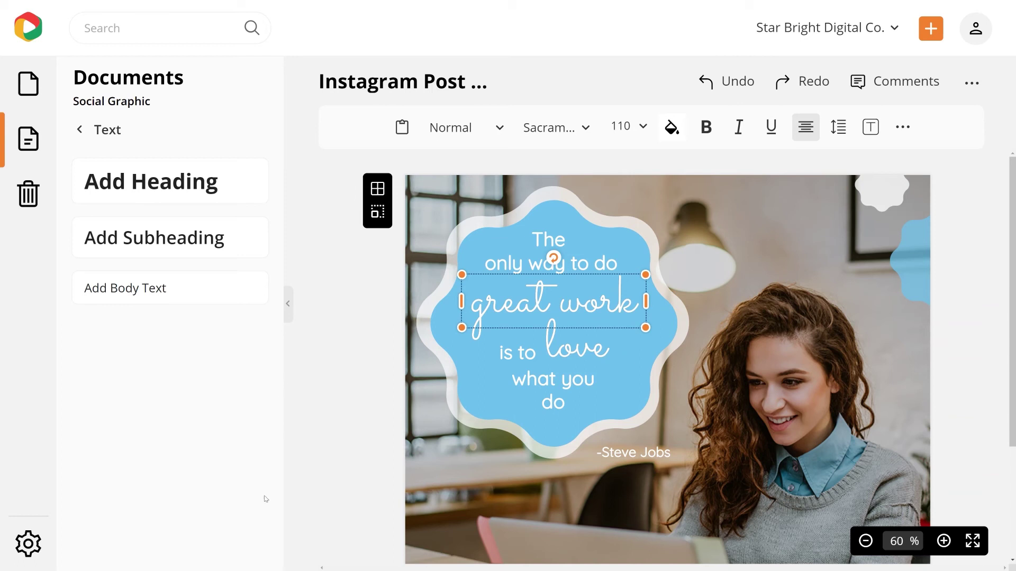
left_click(903, 126)
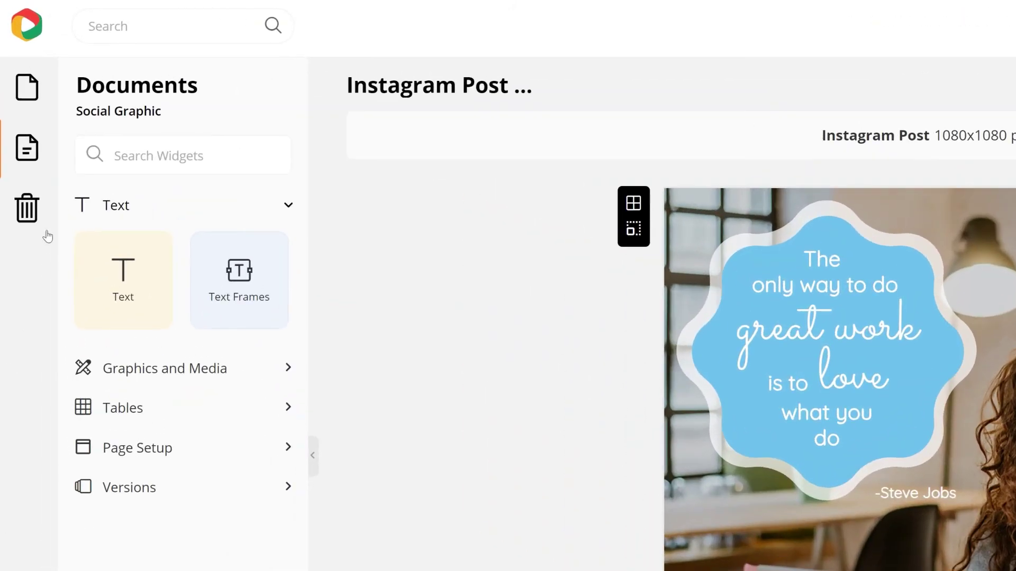
Open the Recycle Bin and scroll through the deleted items
left_click(40, 221)
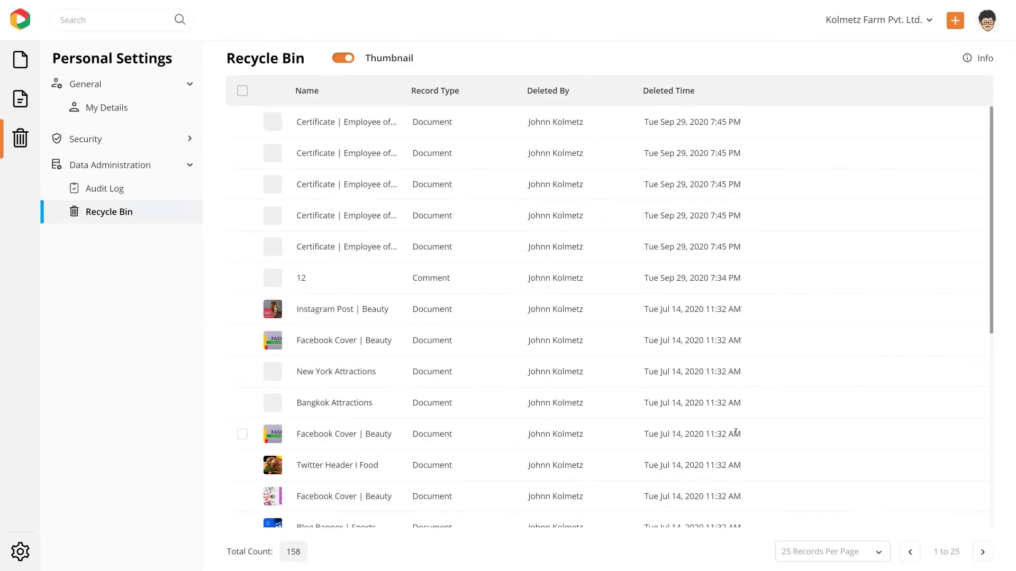
scroll(830, 421, "down", 5)
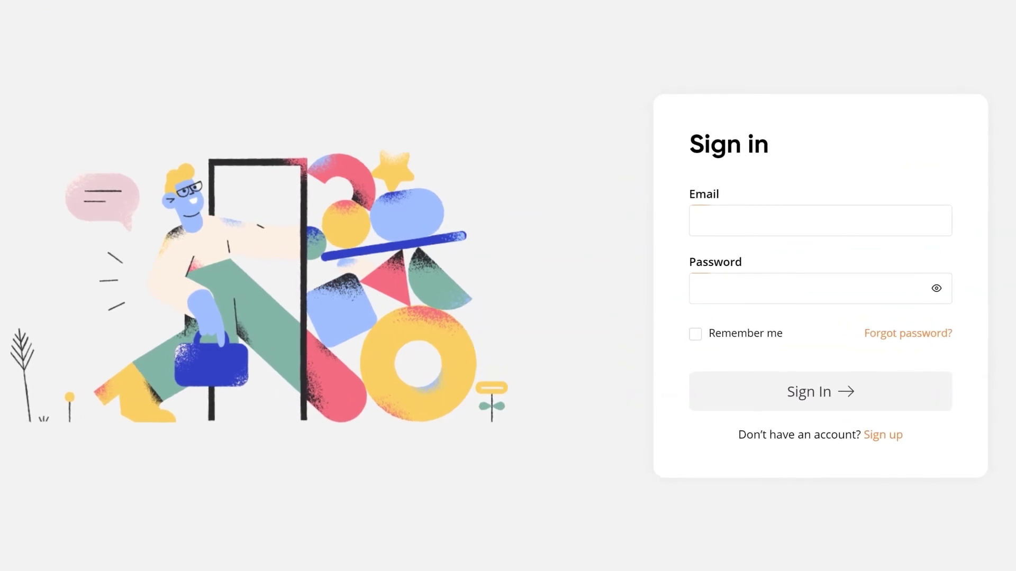
Switch from the Sign in page to the Sign up form
left_click(875, 434)
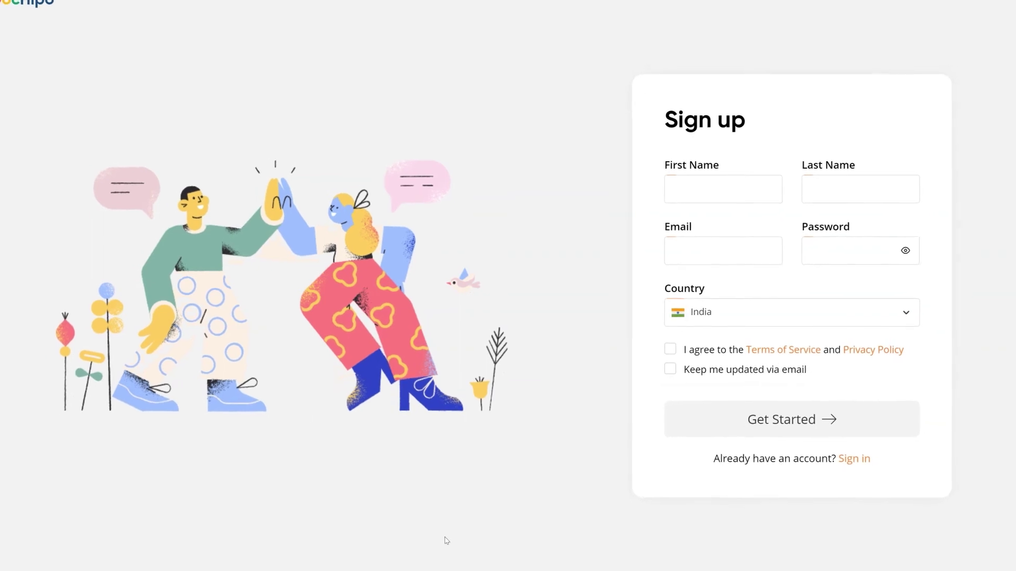